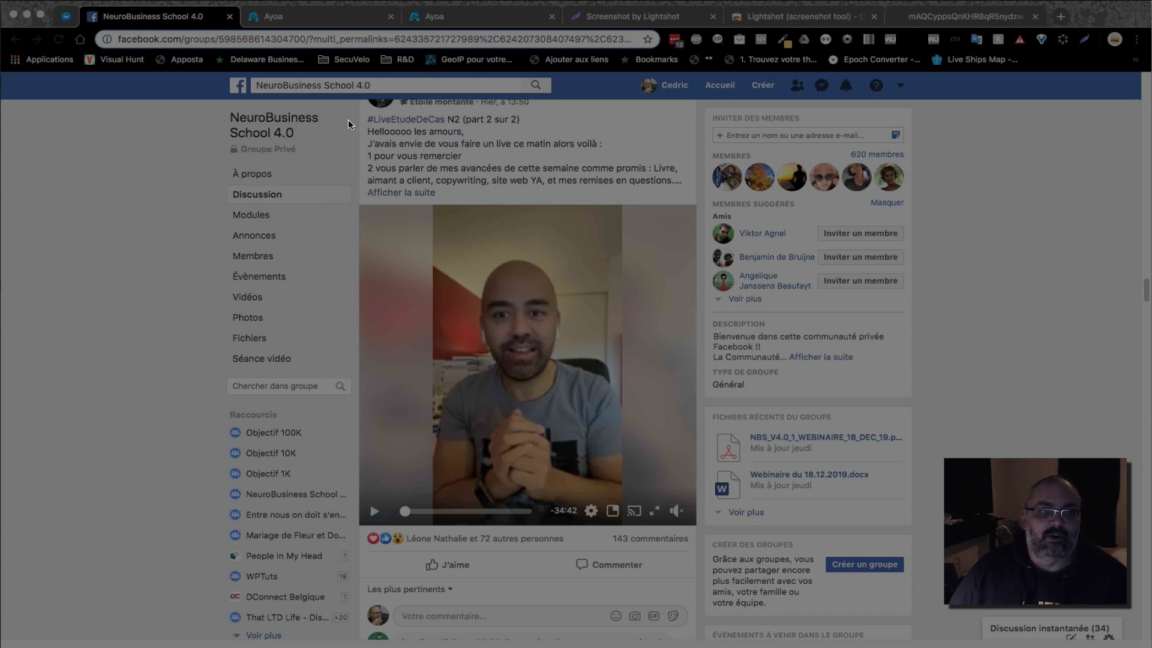
Capture a 521x774 area over the Facebook post and circle the presenter's face with a purple ellipse
left_click_drag(346, 110, 701, 608)
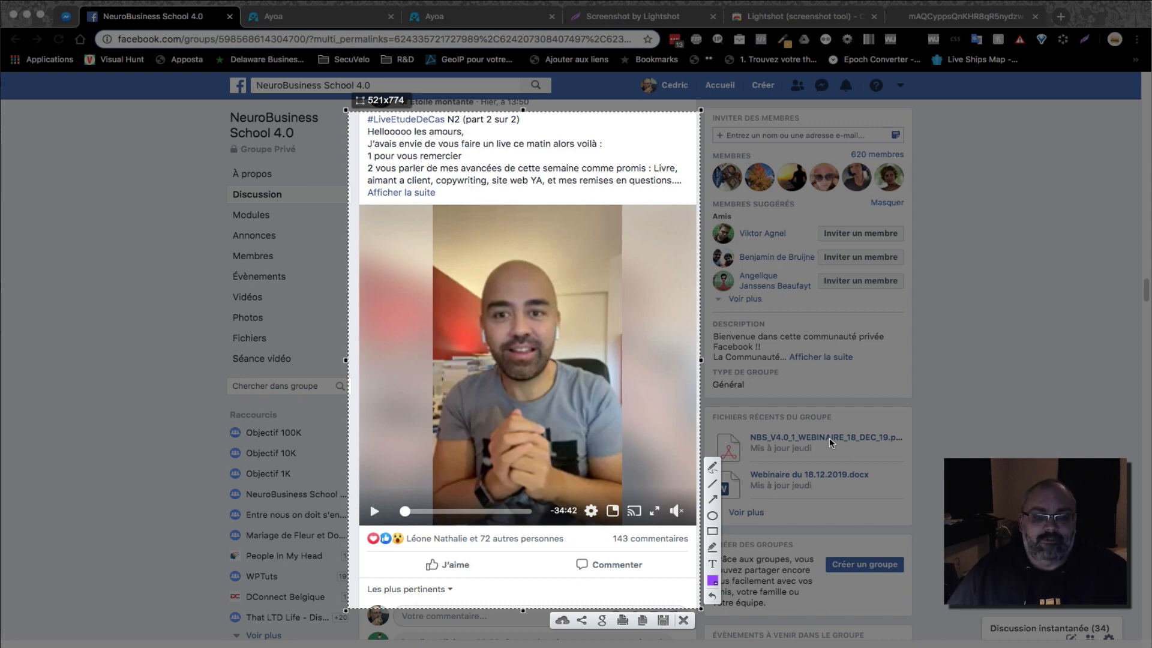
left_click(714, 516)
left_click_drag(480, 252, 558, 375)
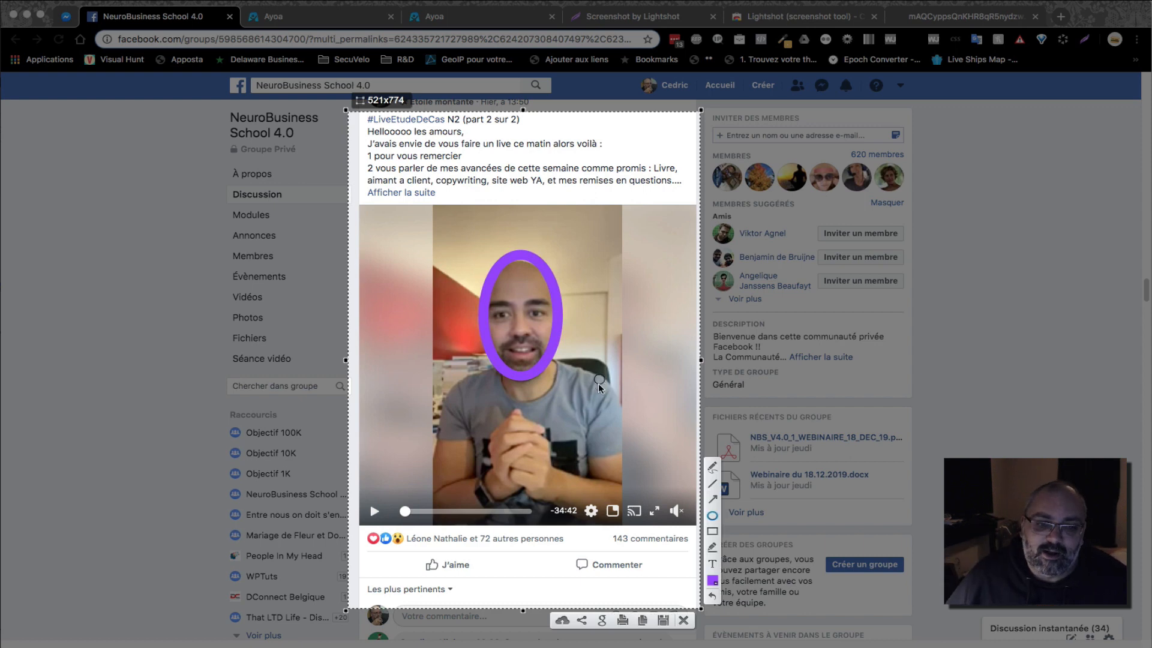
left_click(712, 499)
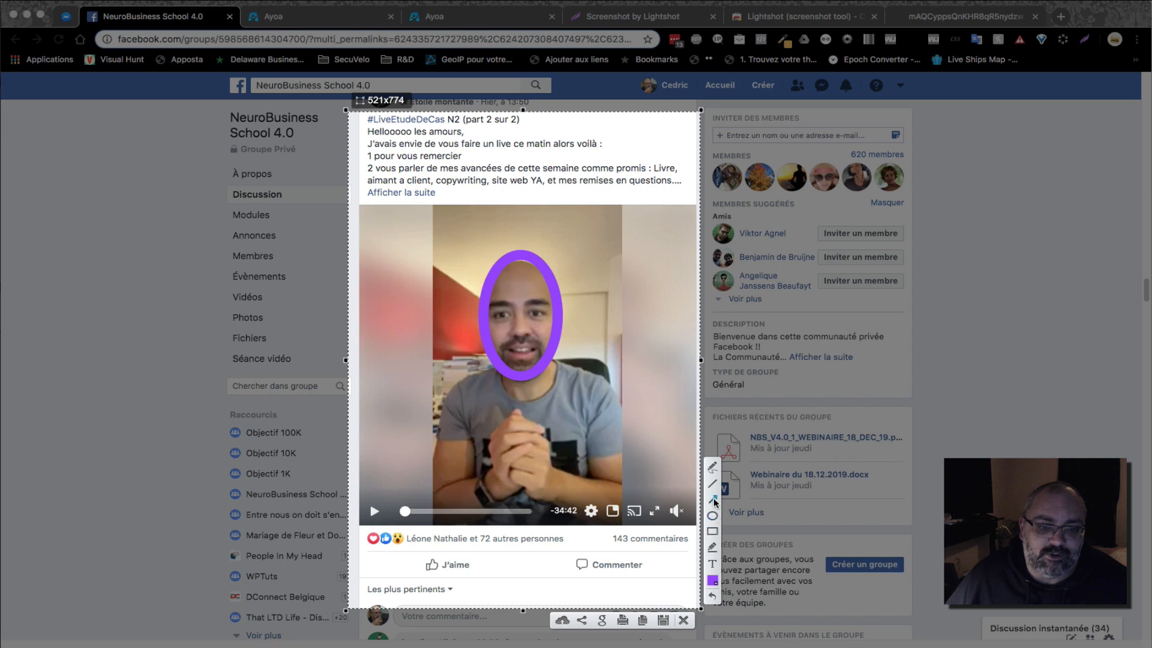
Switch the annotation colour to red and draw an arrow pointing up at the face
left_click(712, 580)
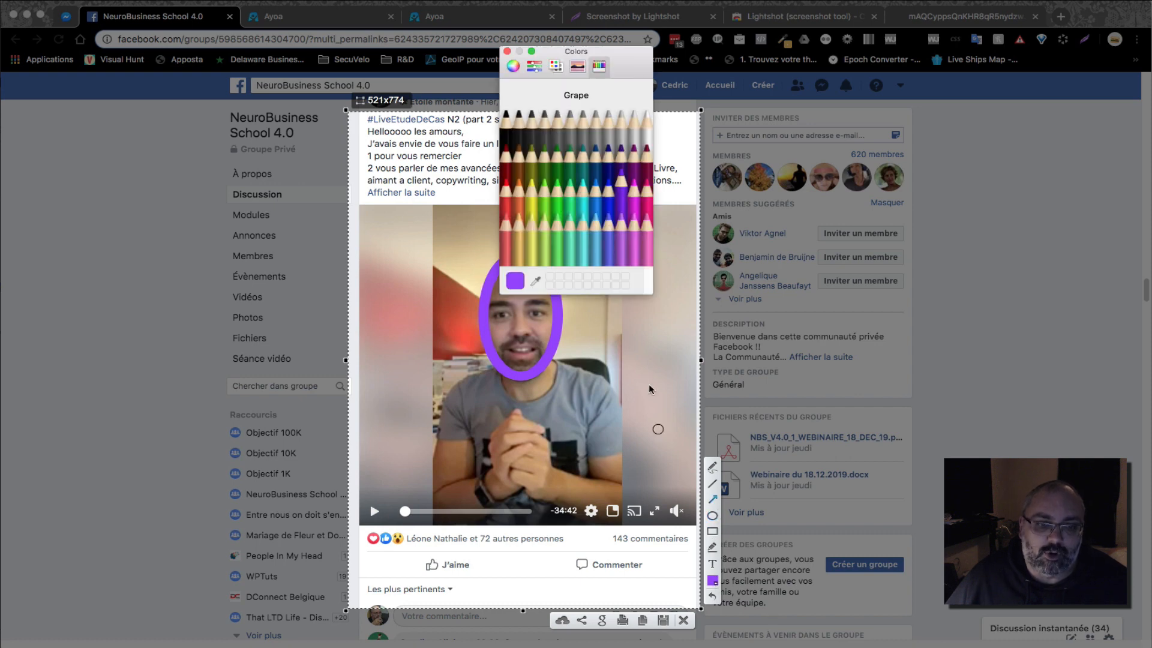
left_click(509, 194)
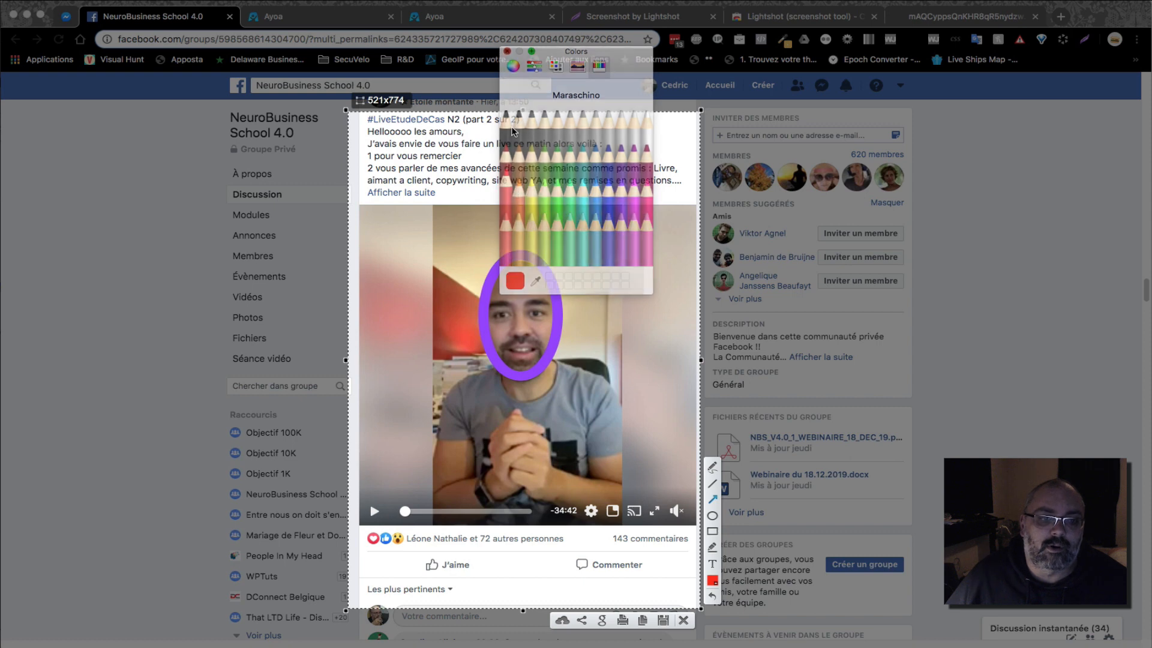
left_click_drag(391, 457, 481, 340)
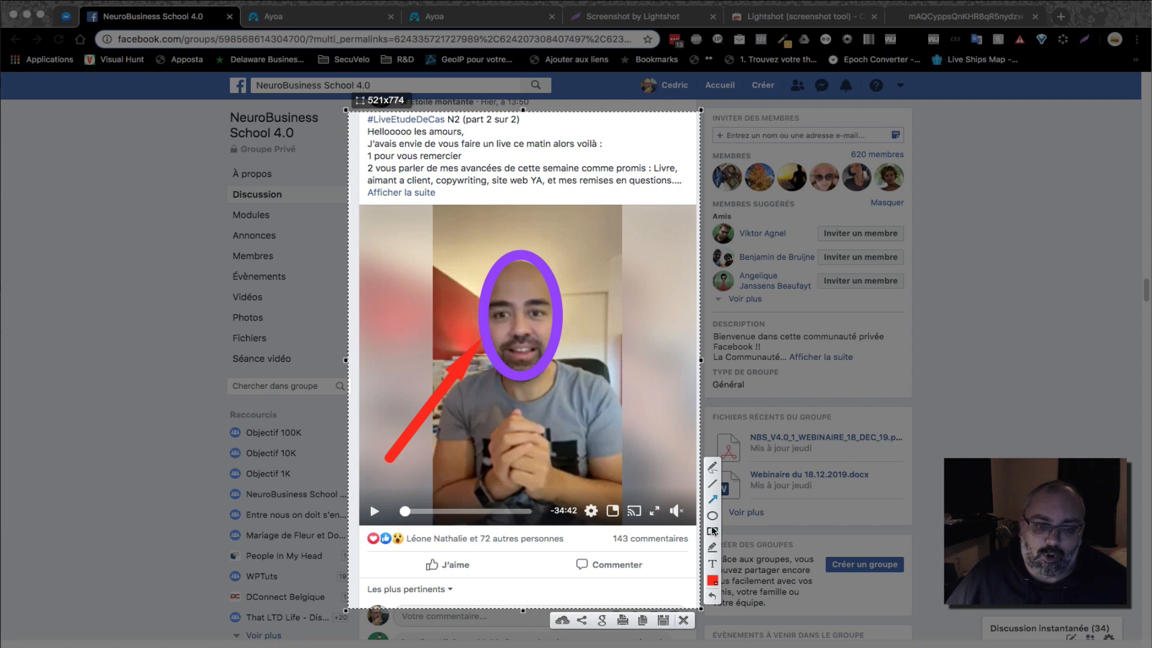
Frame '143 commentaires', 'J'aime' and 'personnes' in red boxes
left_click_drag(600, 515, 694, 552)
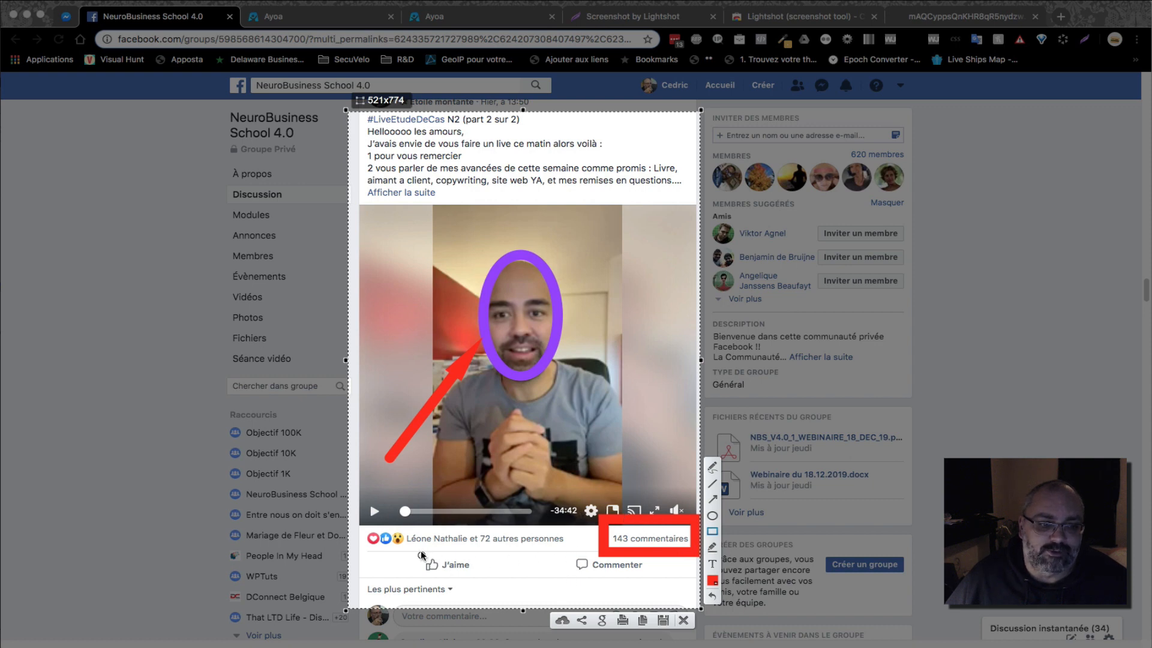
left_click_drag(413, 546, 480, 580)
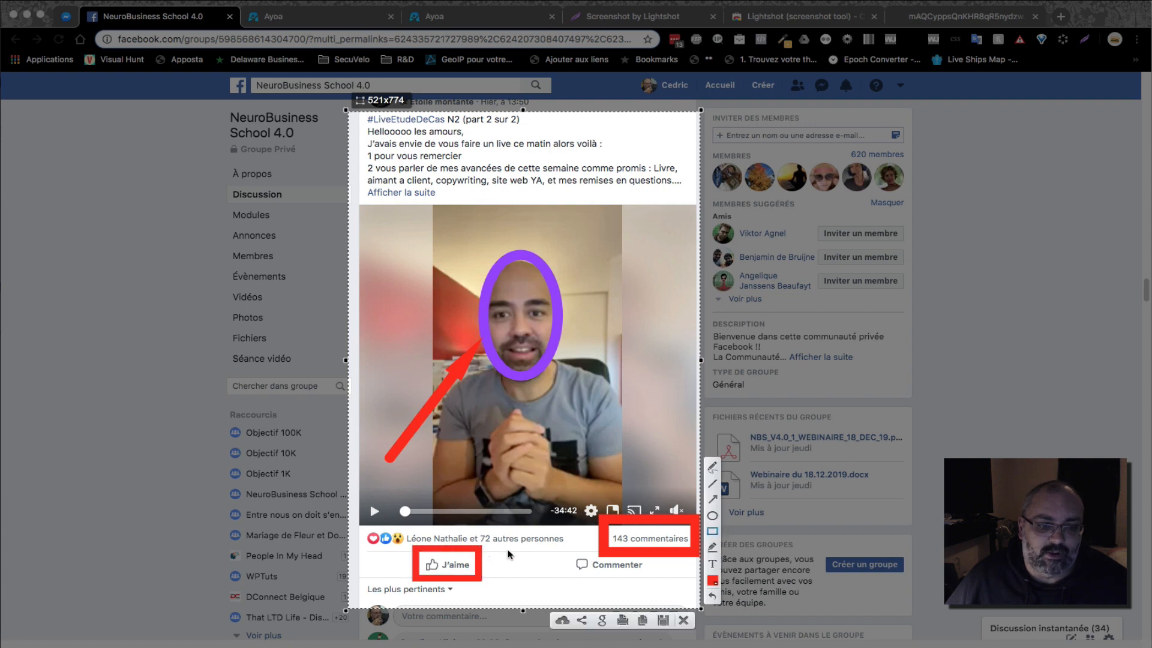
left_click_drag(516, 530, 564, 548)
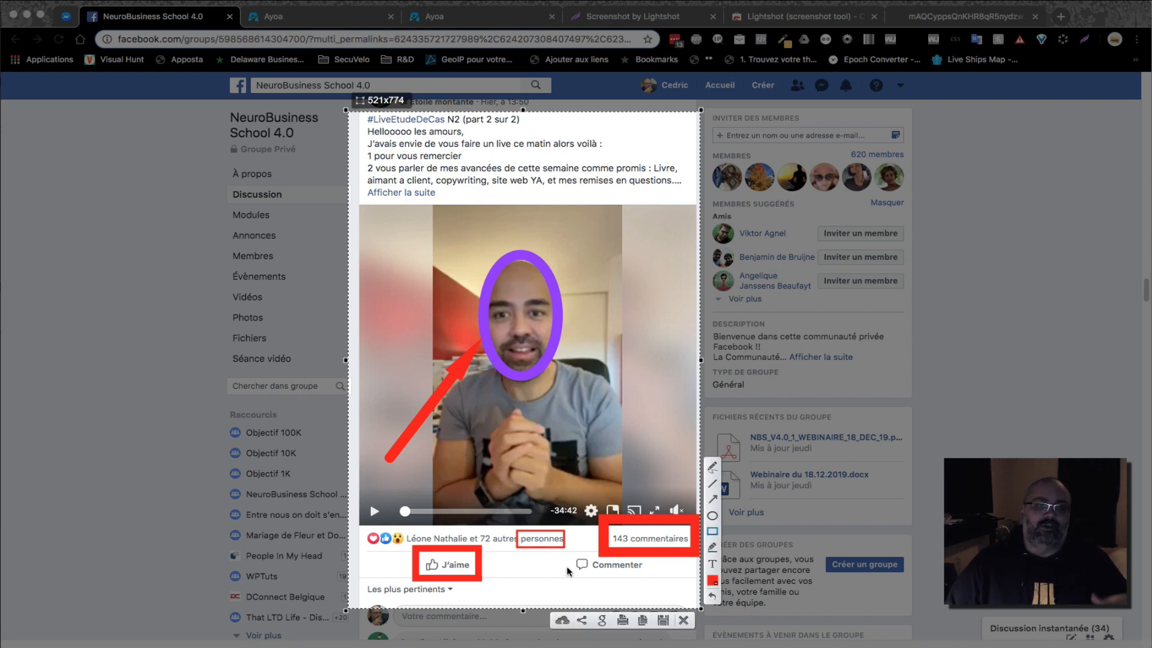
Add red text 'Pardon....' above the presenter's head
left_click(714, 562)
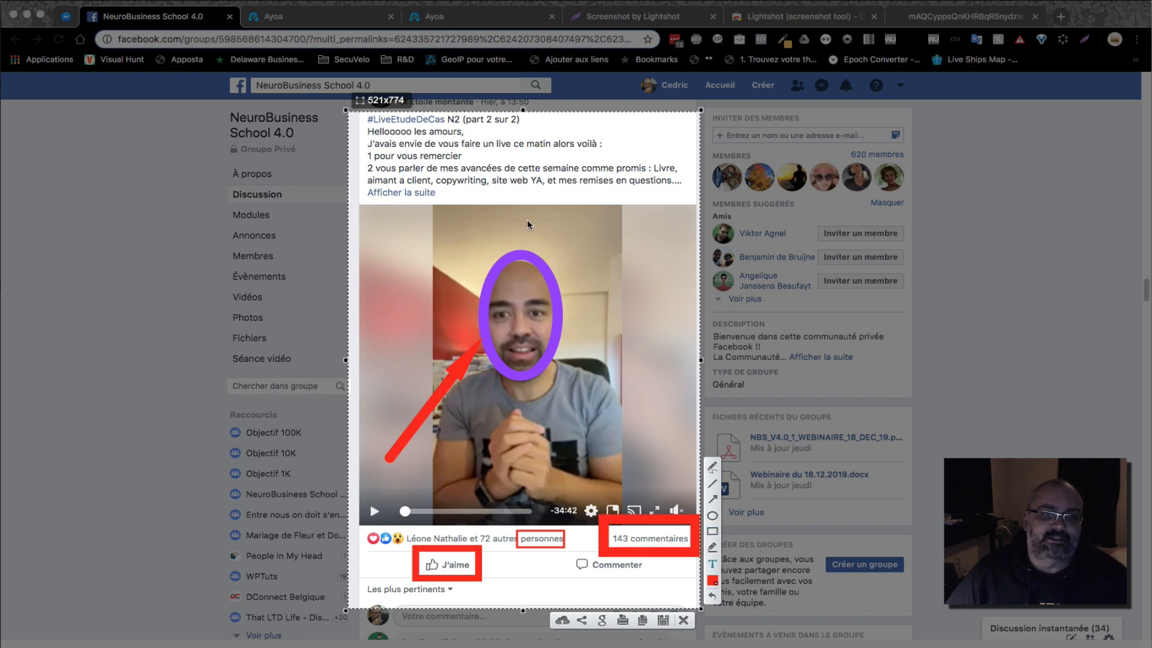
left_click(478, 221)
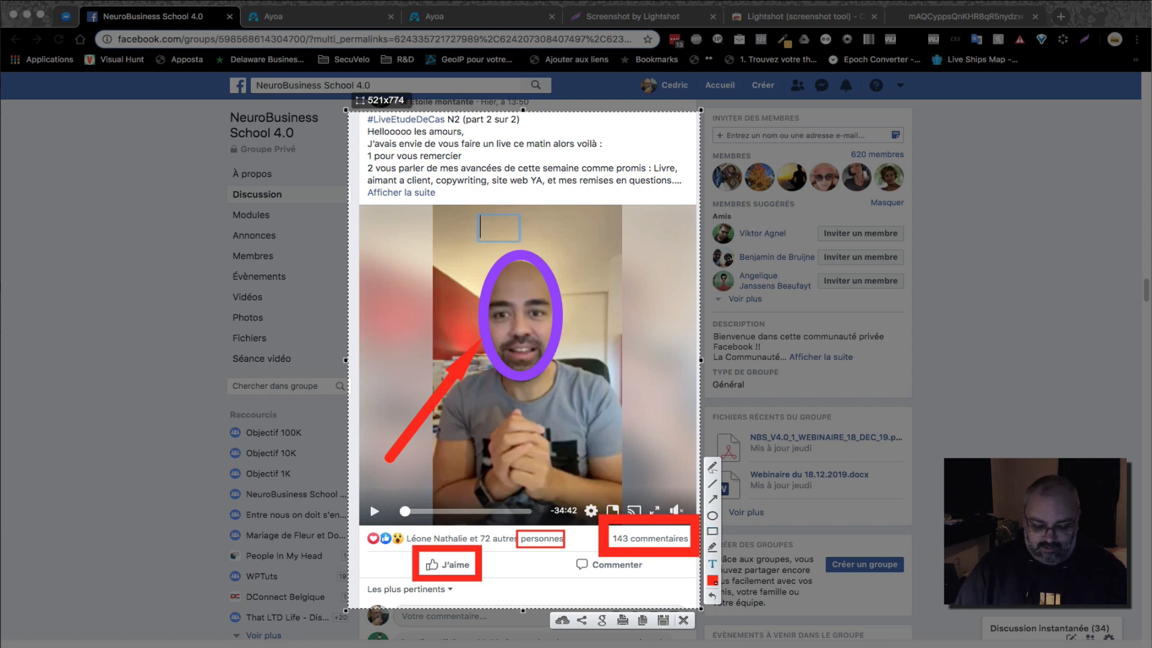
type("Pardon....")
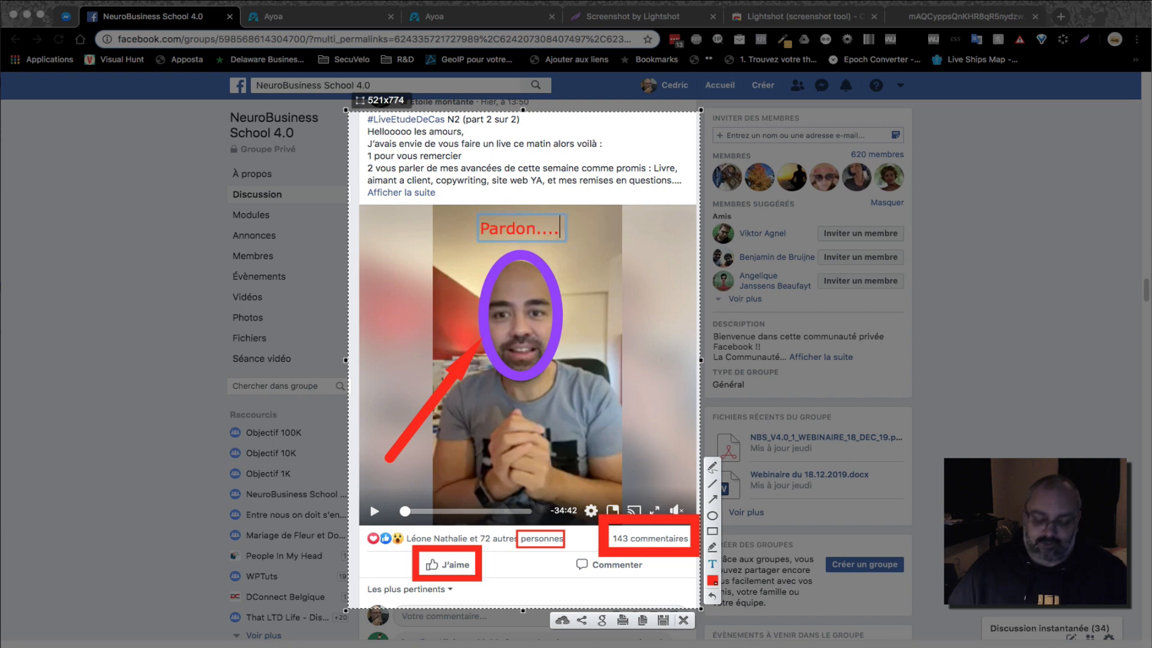
key("Return")
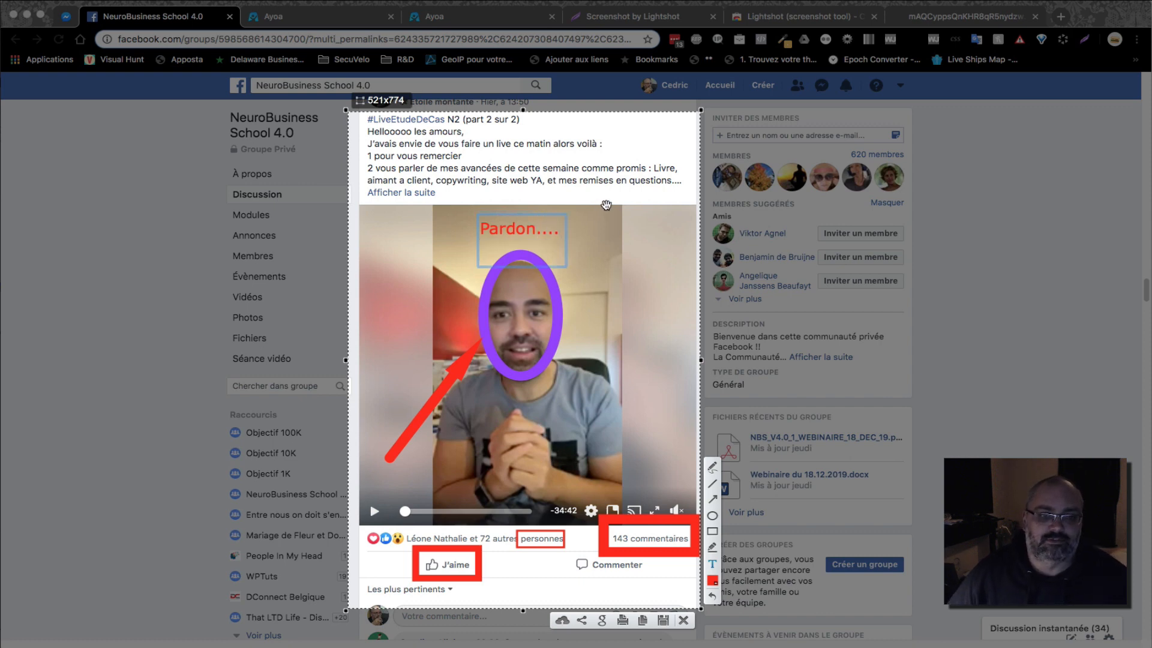
left_click(628, 247)
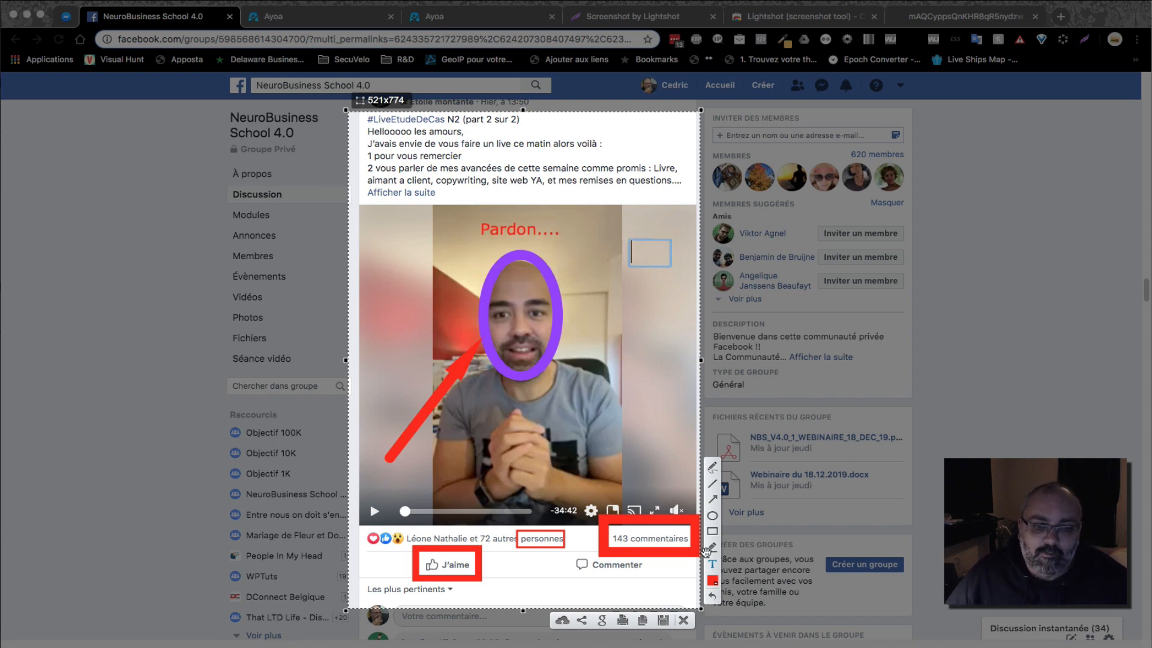
left_click(712, 466)
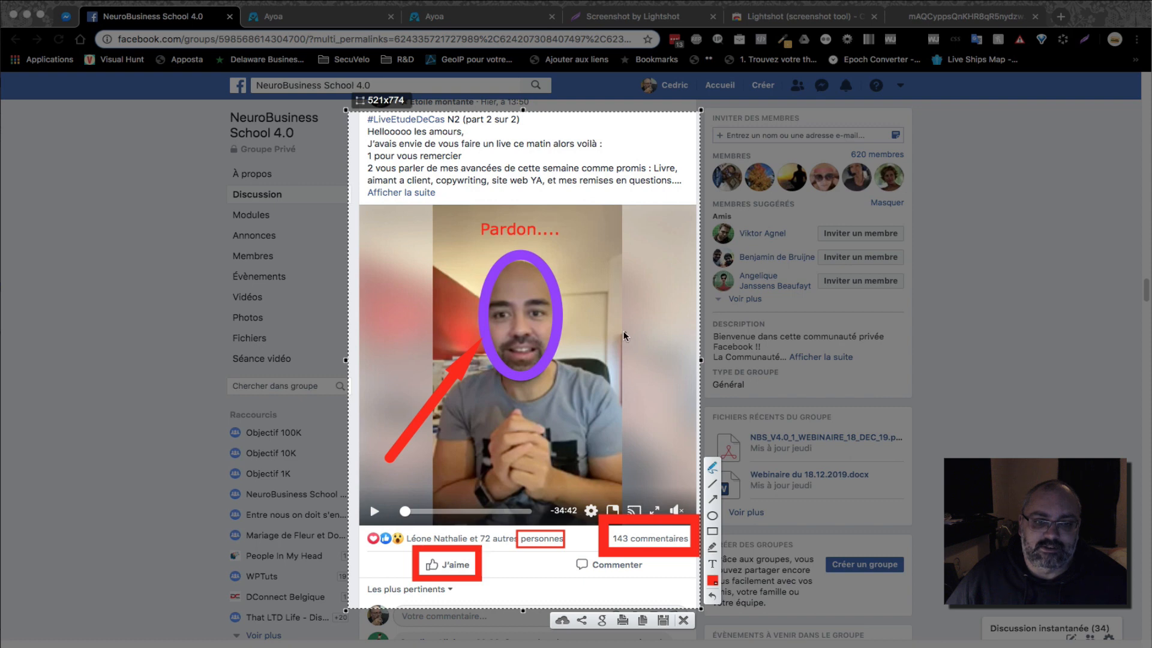
Draw a freehand red heart to the right of the presenter's face
mouse_move(620, 295)
left_mouse_down()
mouse_move(659, 277)
mouse_move(624, 361)
mouse_move(618, 290)
mouse_move(595, 273)
mouse_move(593, 312)
mouse_move(625, 366)
left_mouse_up()
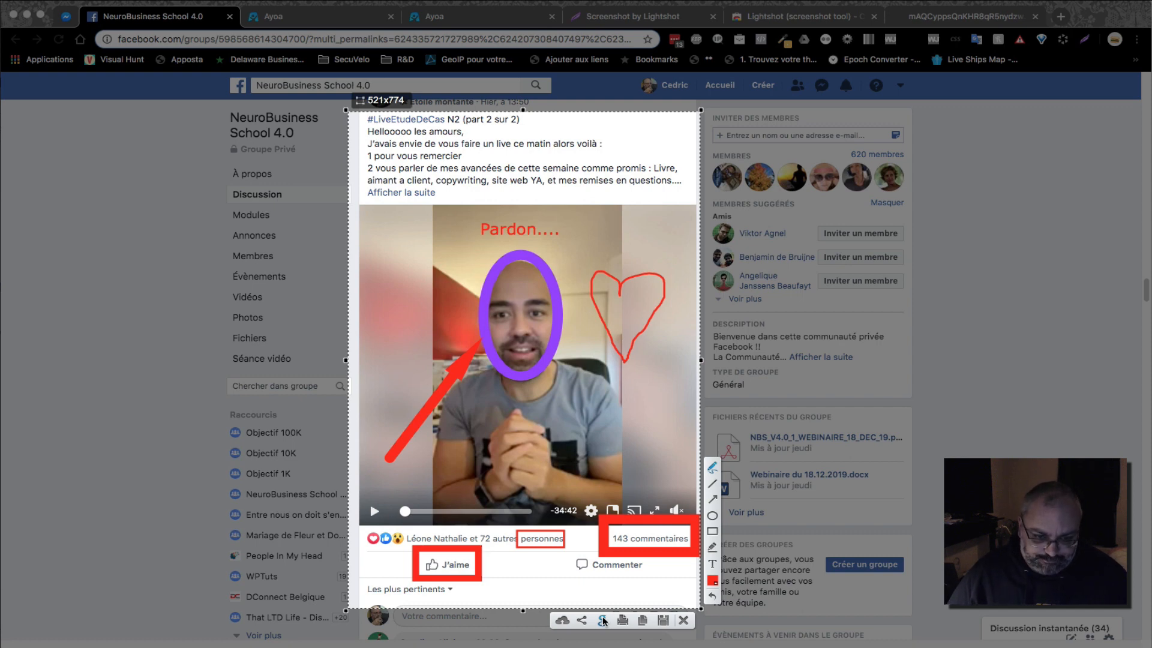
left_click(562, 620)
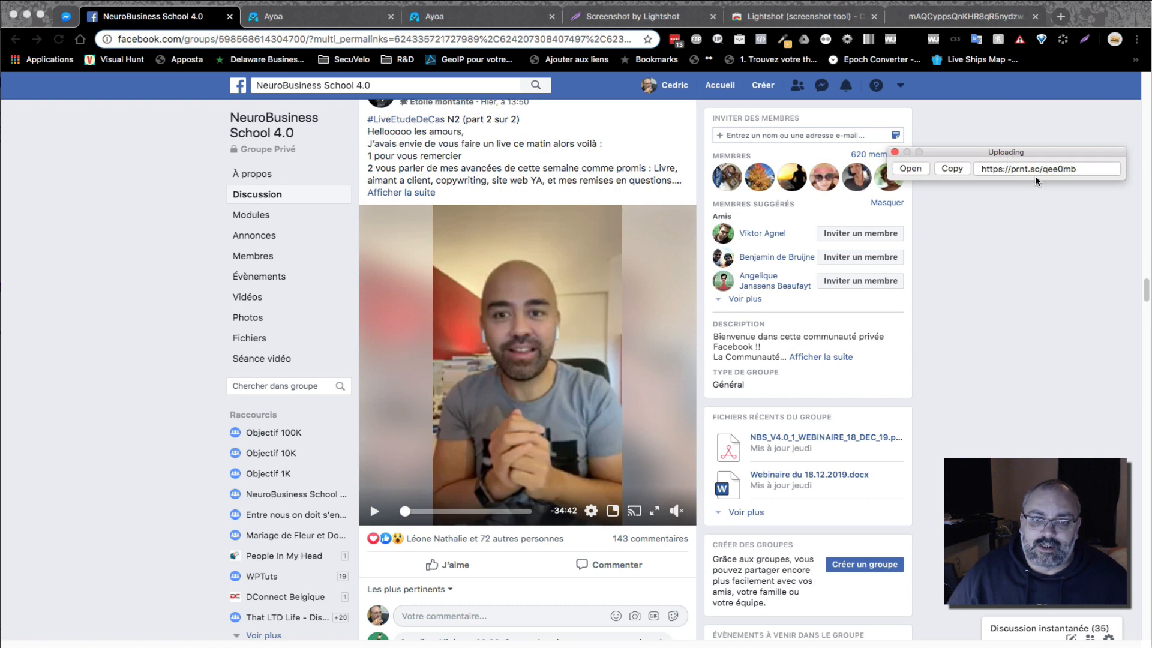
left_click(955, 171)
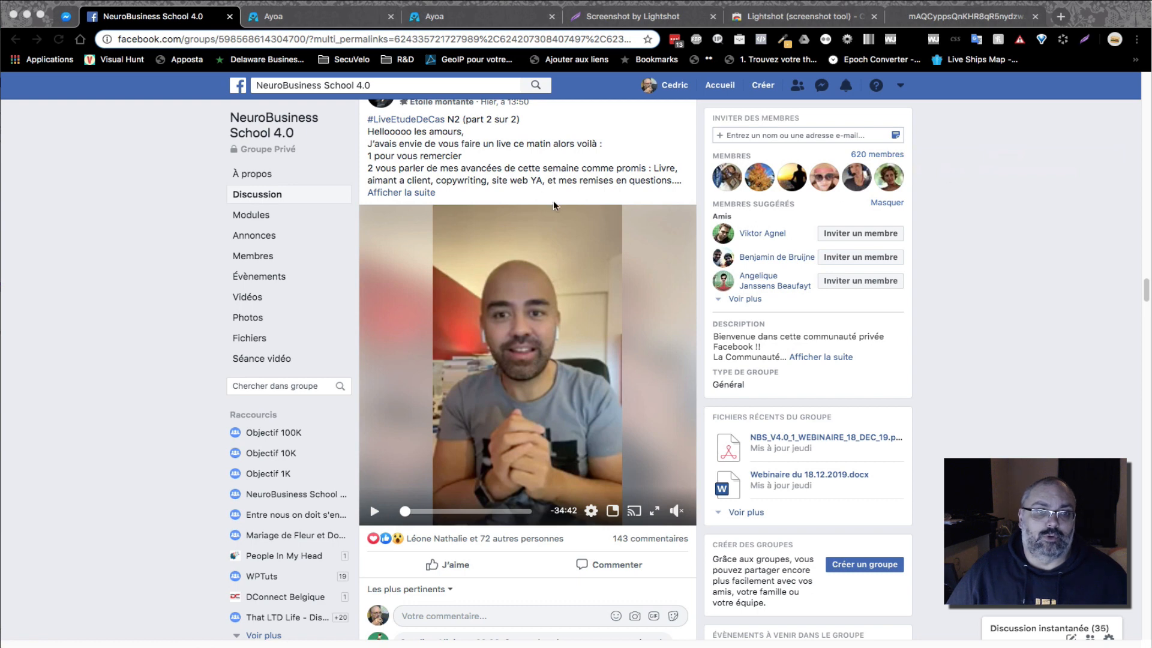
scroll(498, 455, "up", 1)
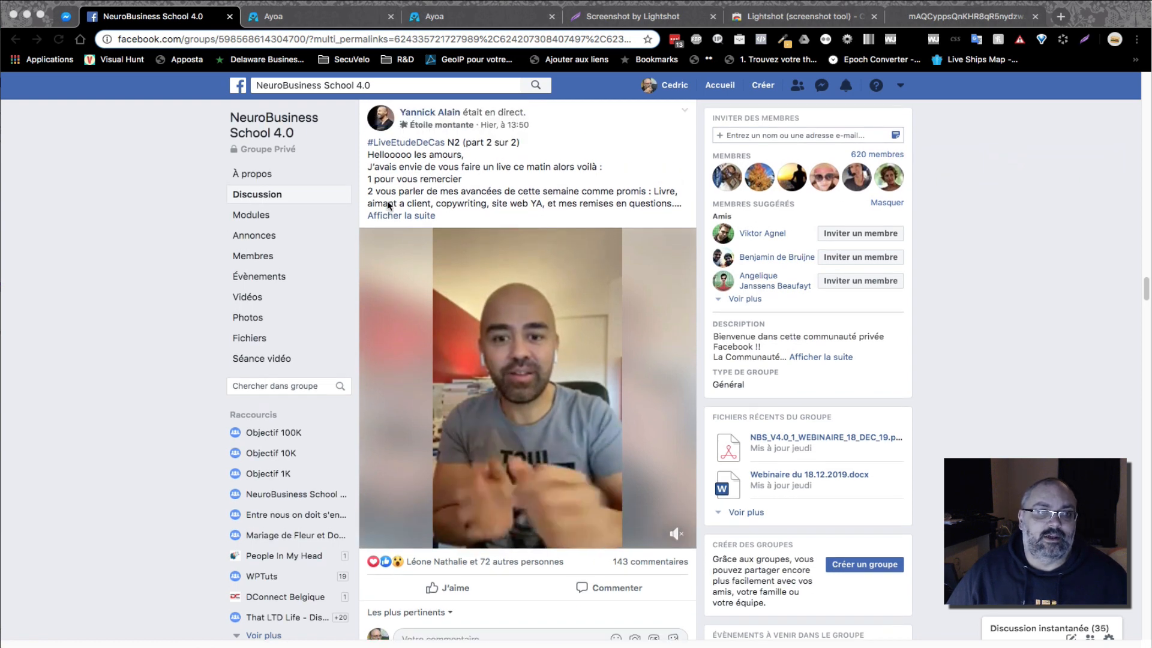
scroll(474, 534, "down", 3)
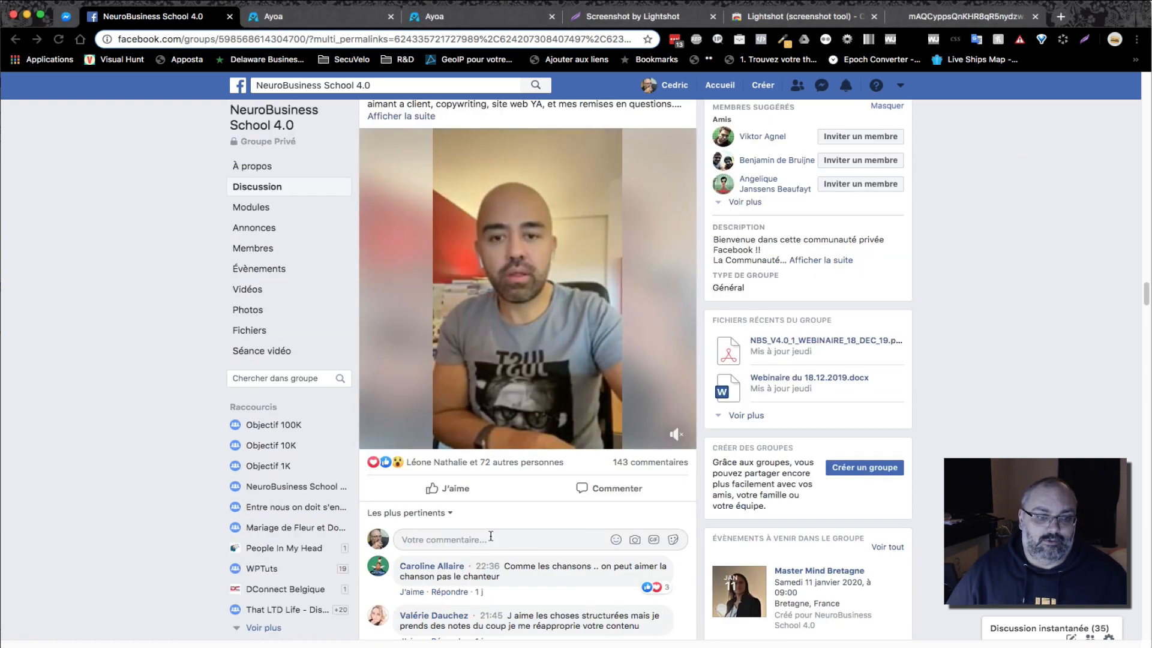
left_click(491, 538)
type("Viens vo")
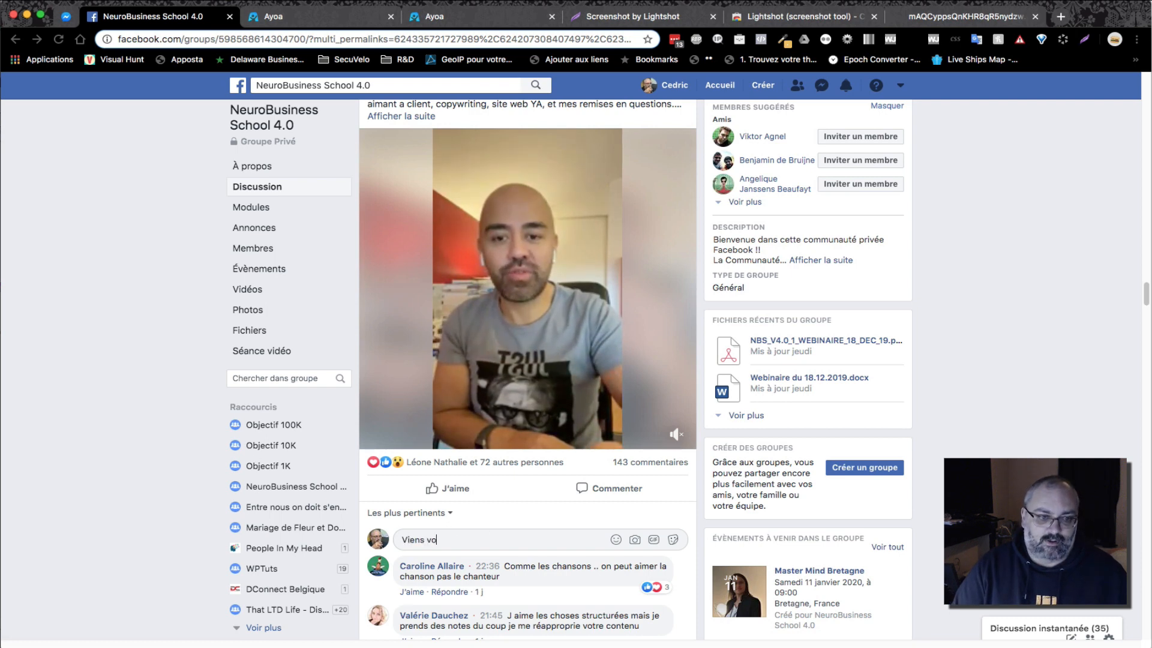
type("ir m")
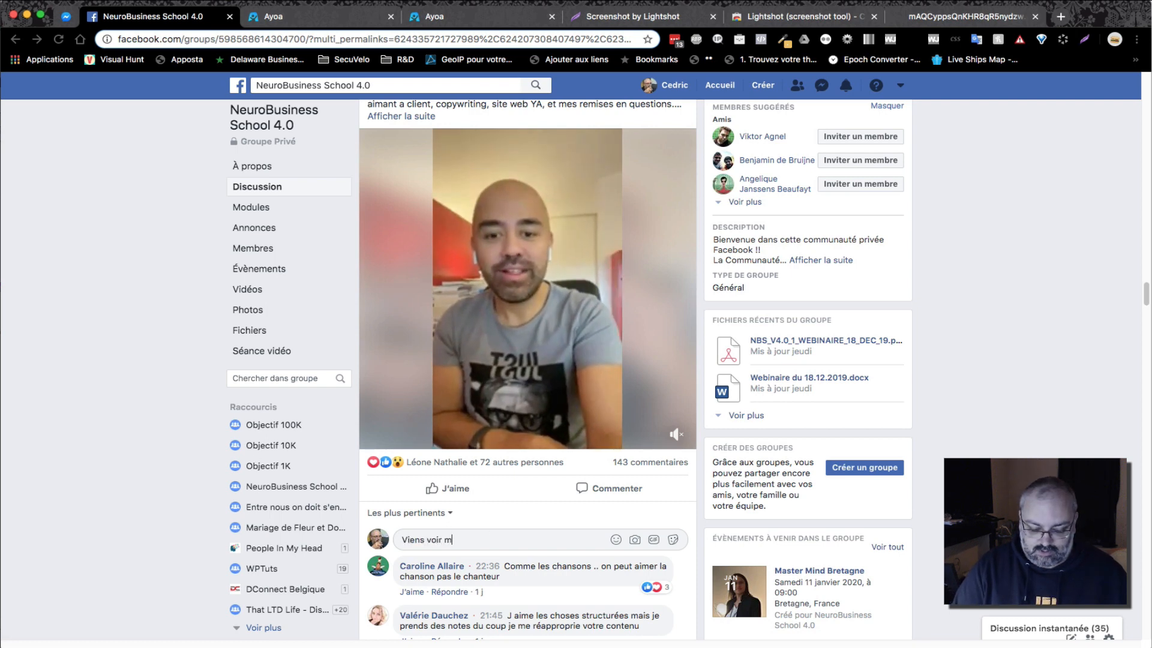
type("a capture d'éc")
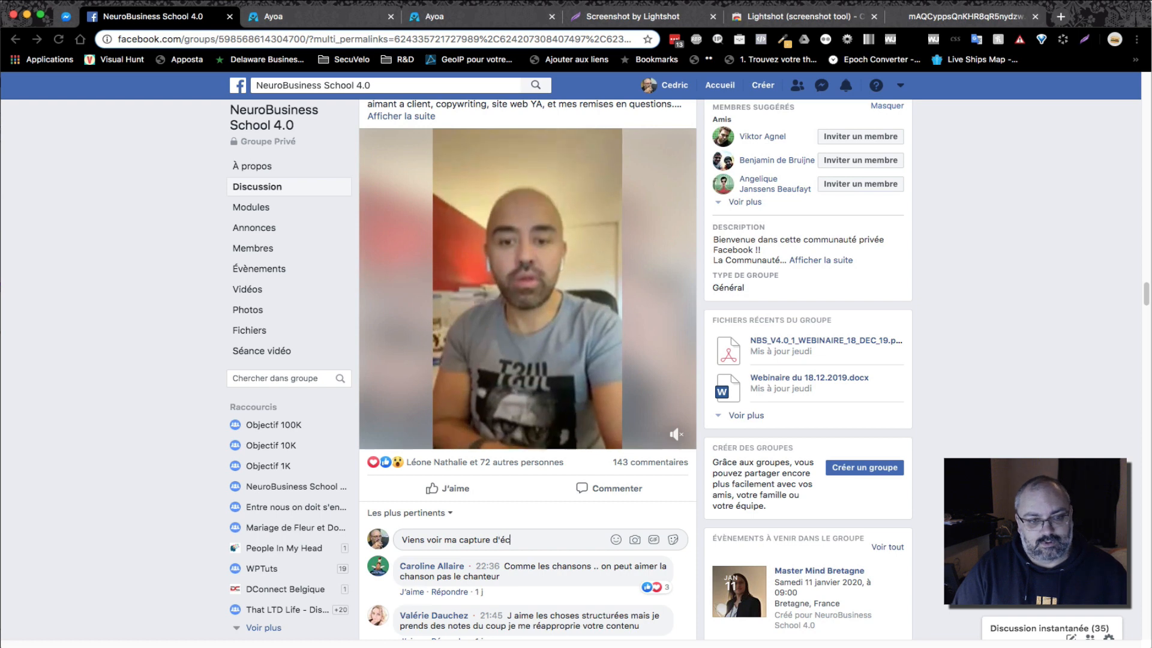
type("ran")
key("super+v")
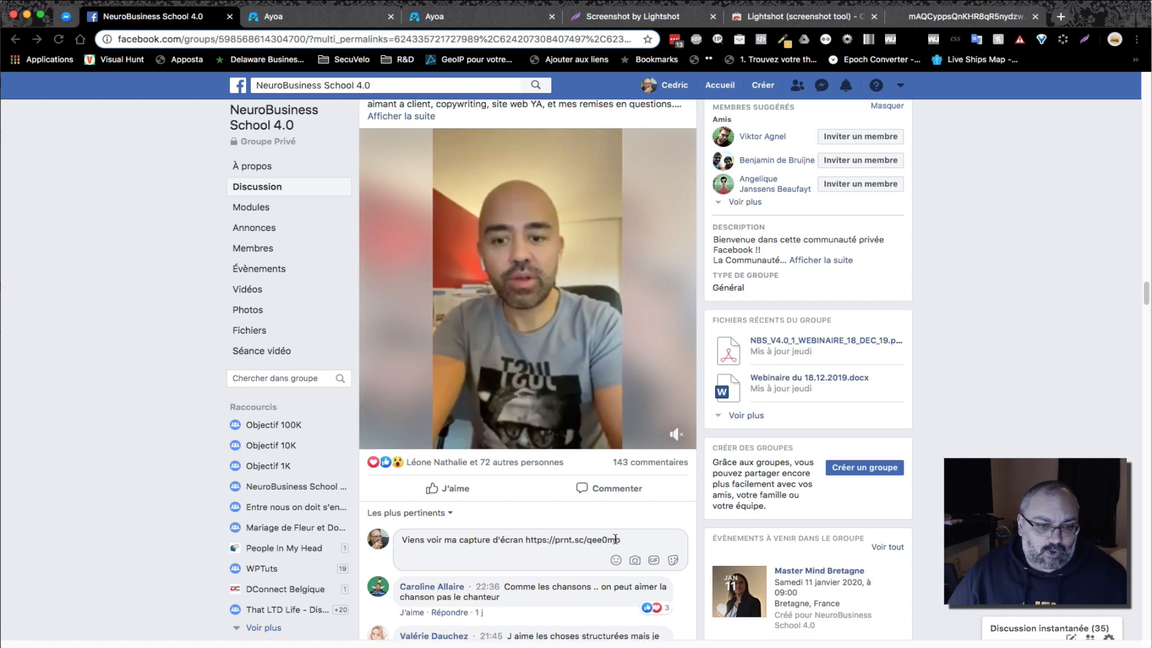
key("super+a")
key("BackSpace")
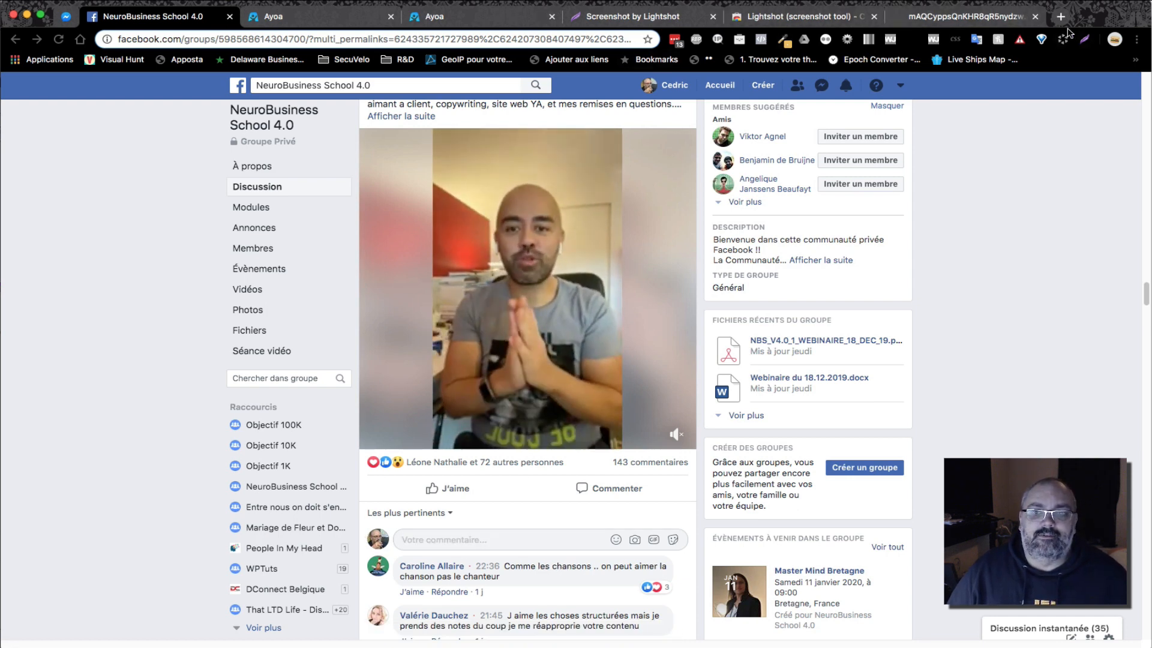
Open the copied prnt.sc screenshot link in a new browser tab
key("super+t")
right_click(576, 42)
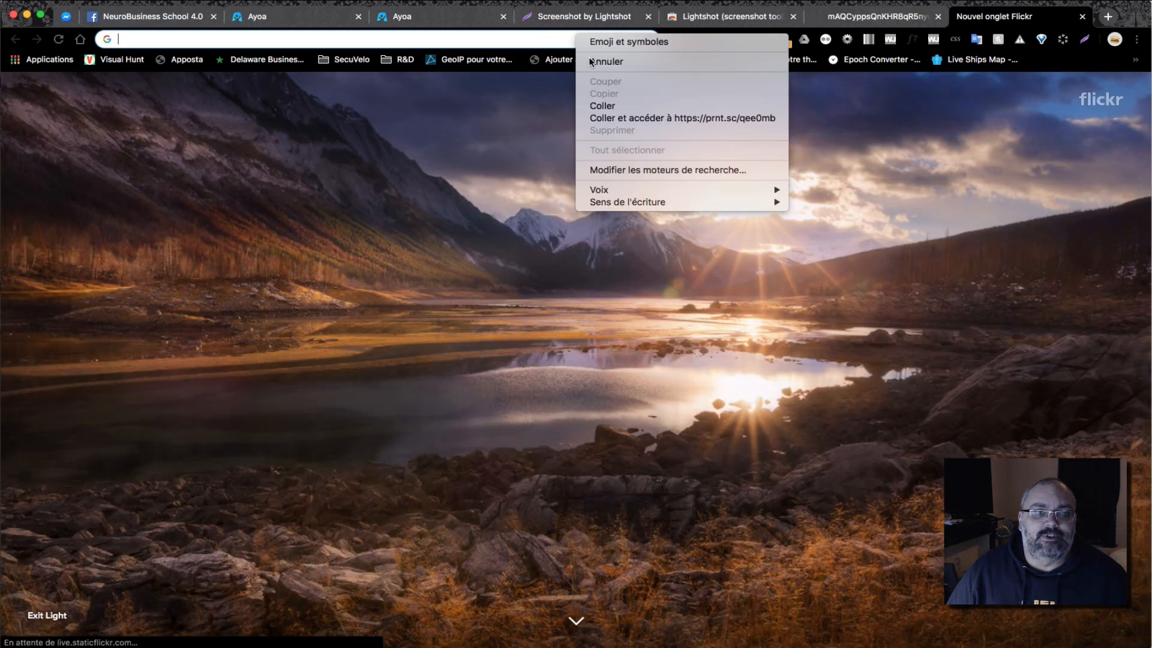
left_click(624, 117)
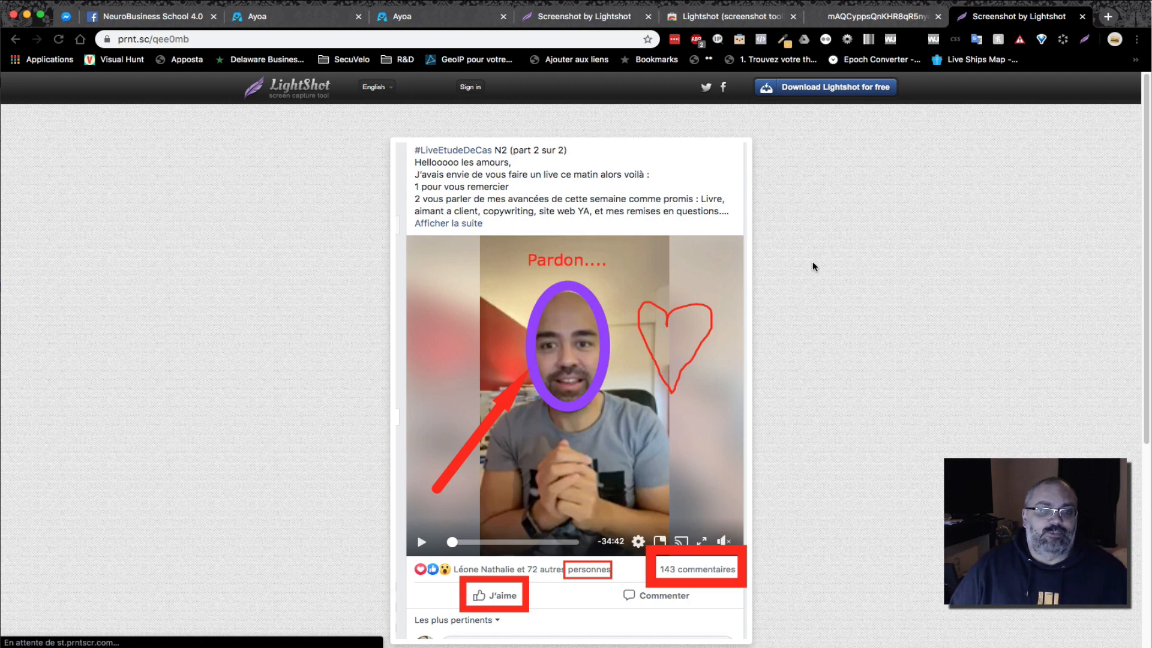
scroll(812, 264, "down", 1)
scroll(812, 264, "up", 1)
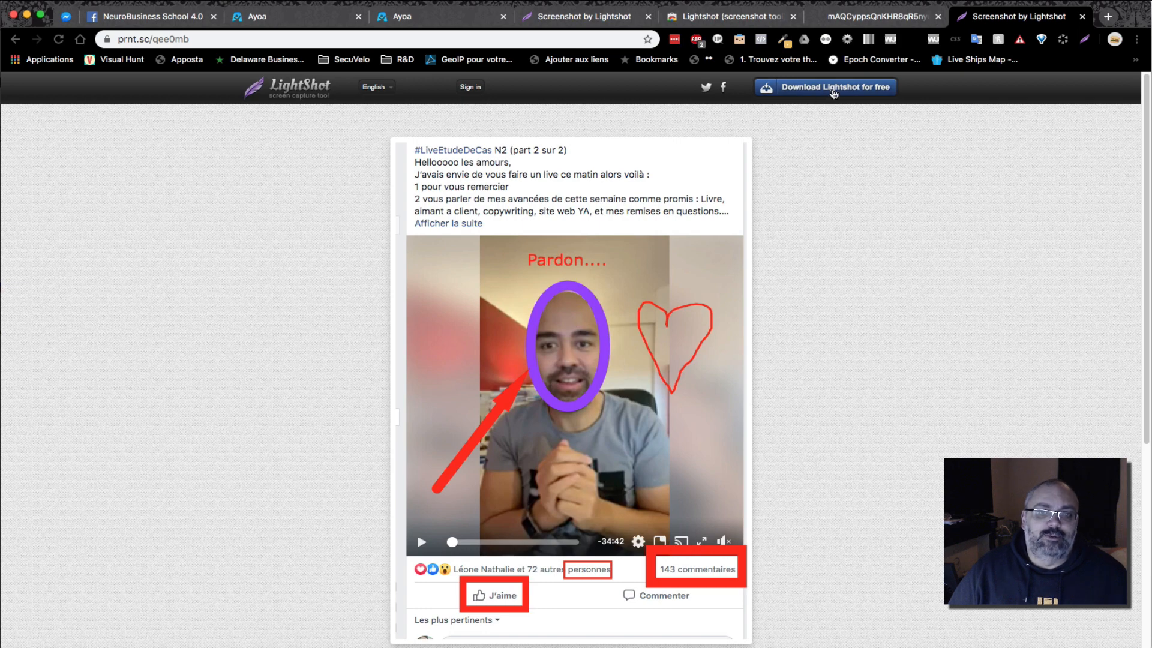
scroll(896, 234, "down", 5)
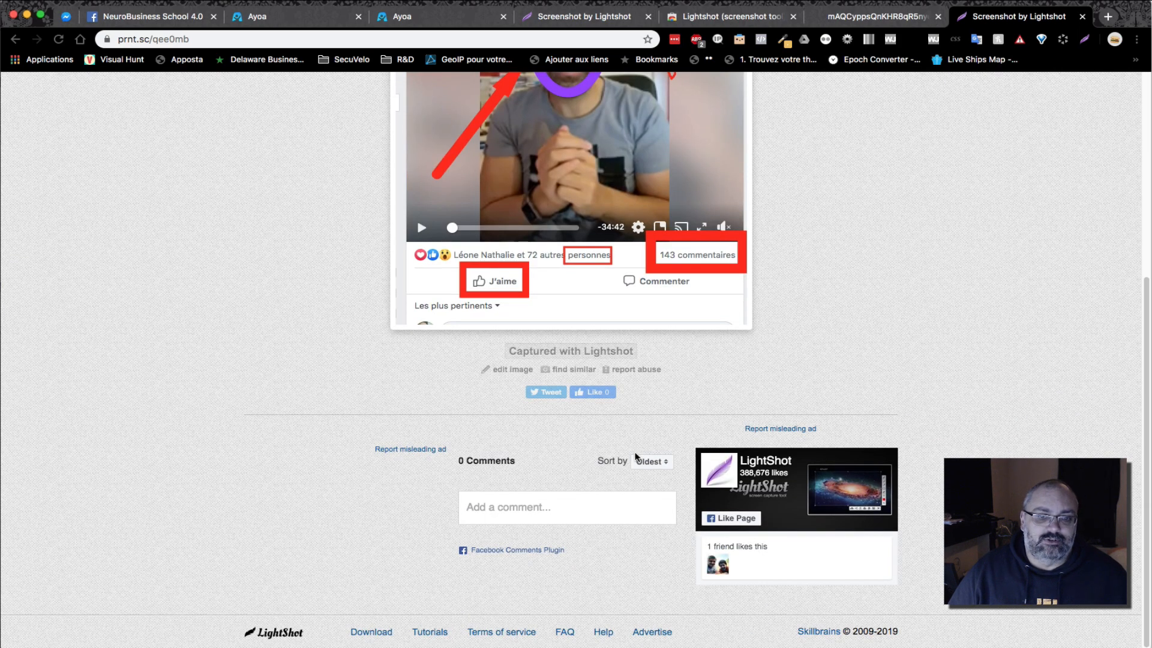
scroll(859, 288, "up", 5)
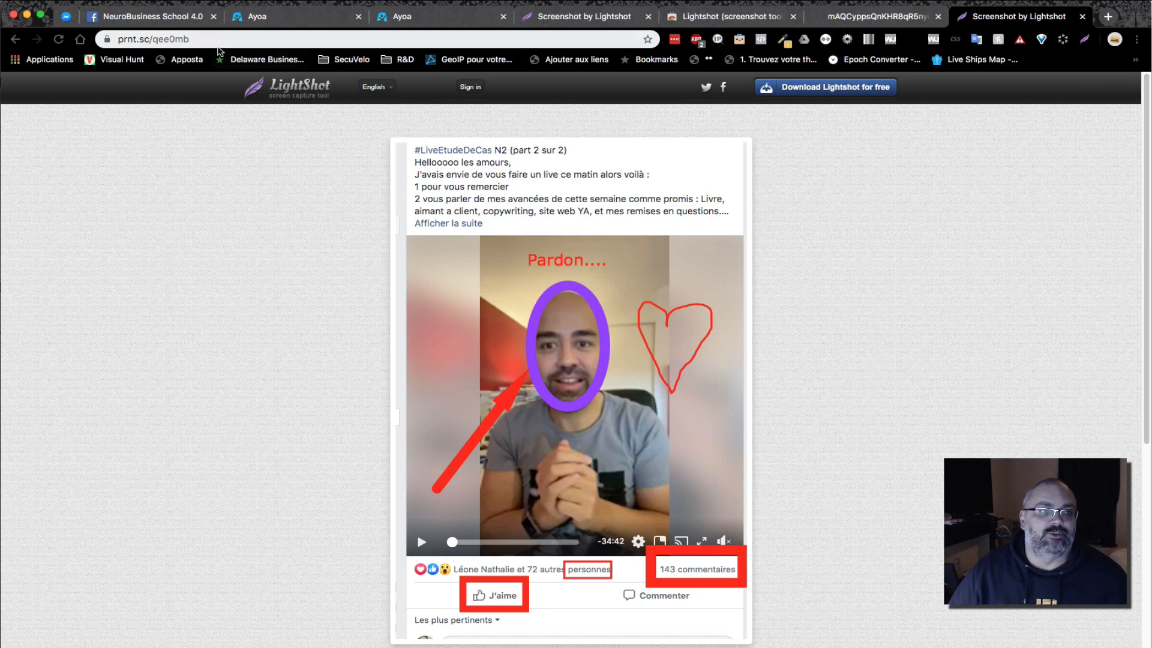
Append /direct to the URL to load the standalone screenshot image
left_click(223, 42)
left_click(233, 43)
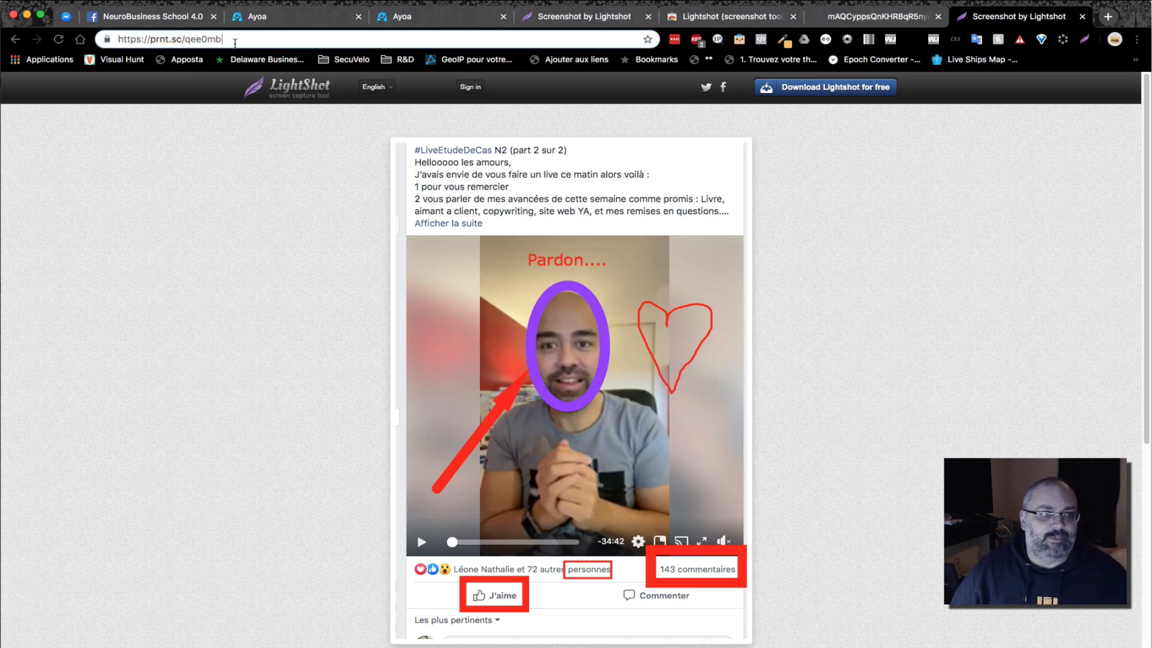
type("/direc")
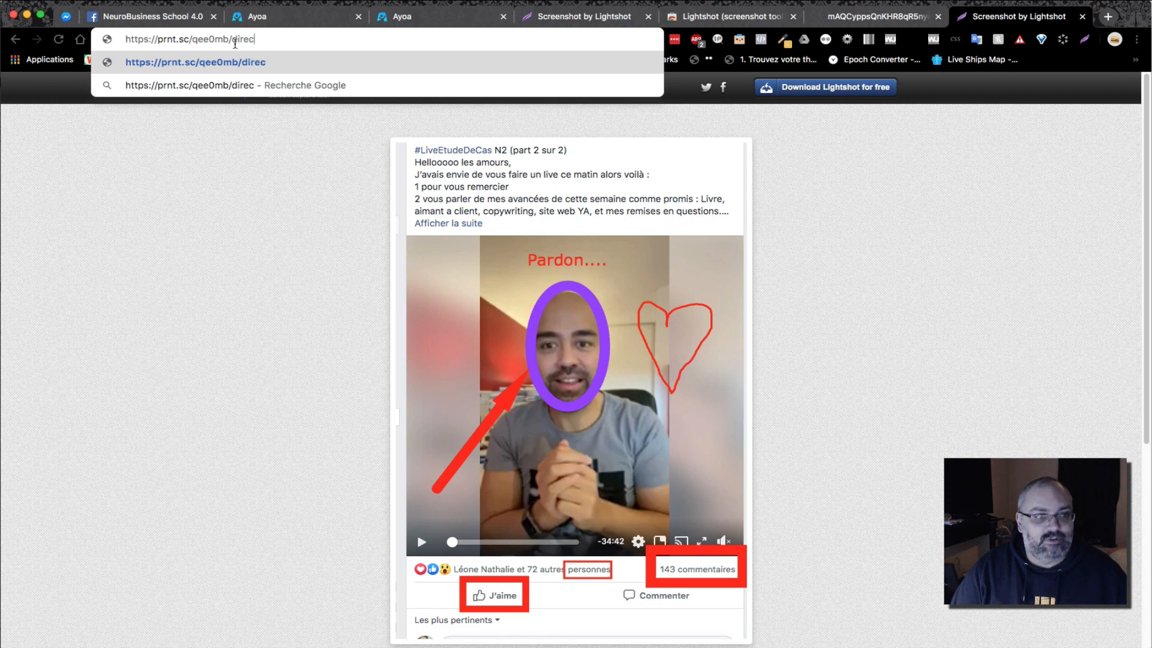
type("t")
key("Return")
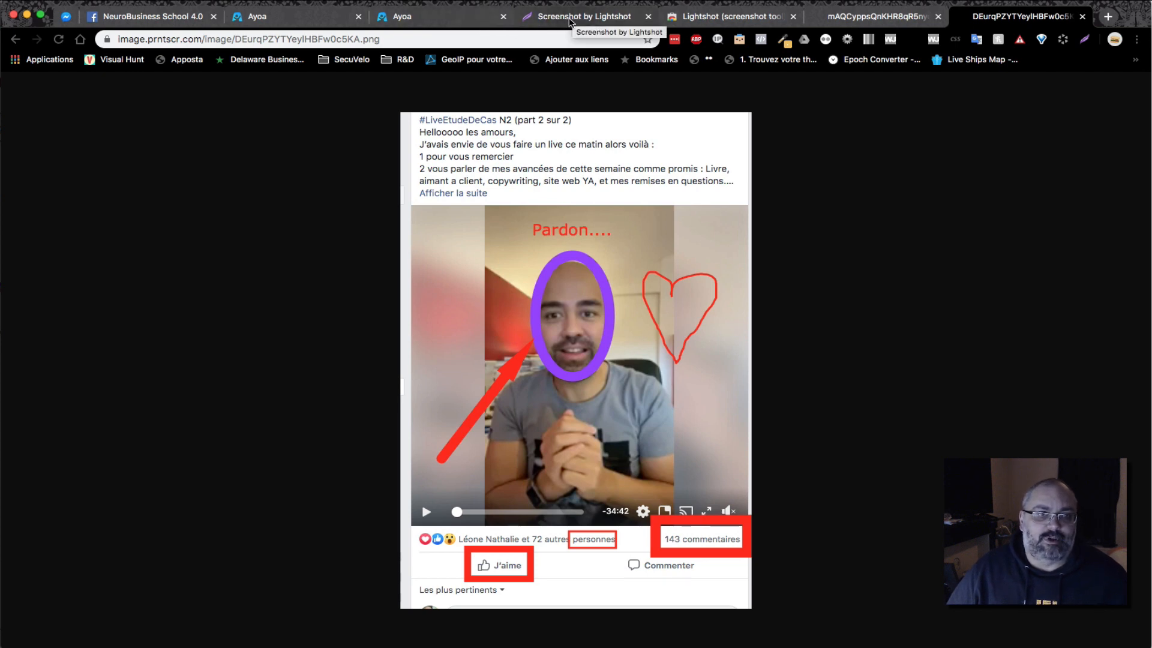
Go to the Ayoa mind map tab and copy a capture of the whole Mon Business map
left_click(155, 17)
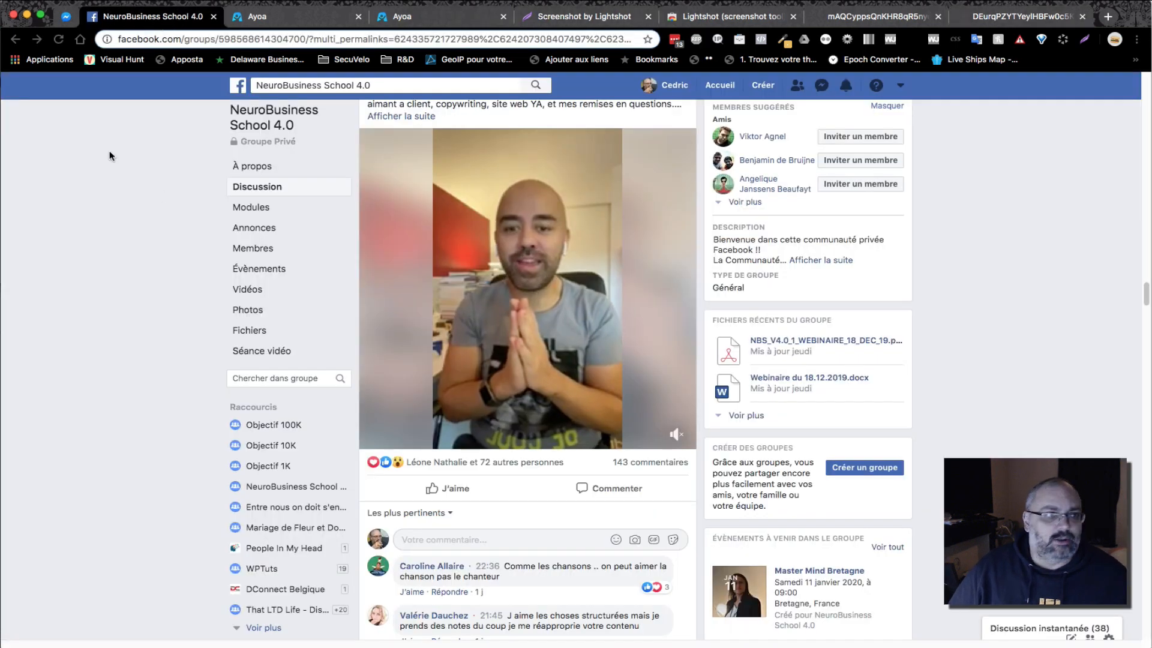
left_click(403, 21)
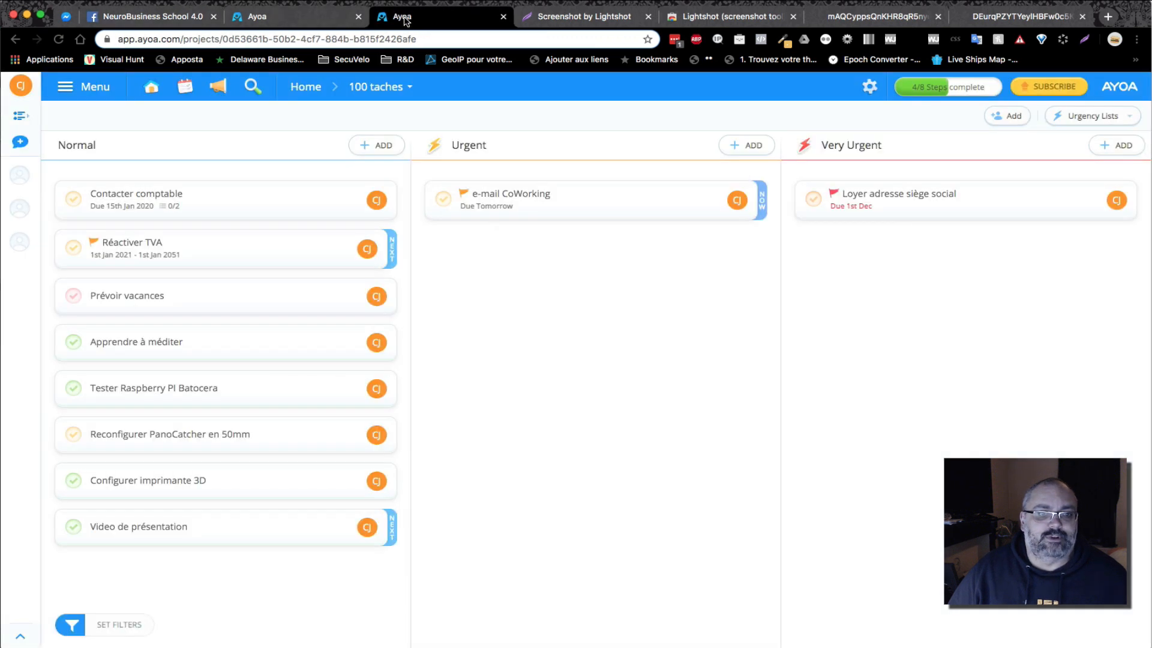
left_click(328, 20)
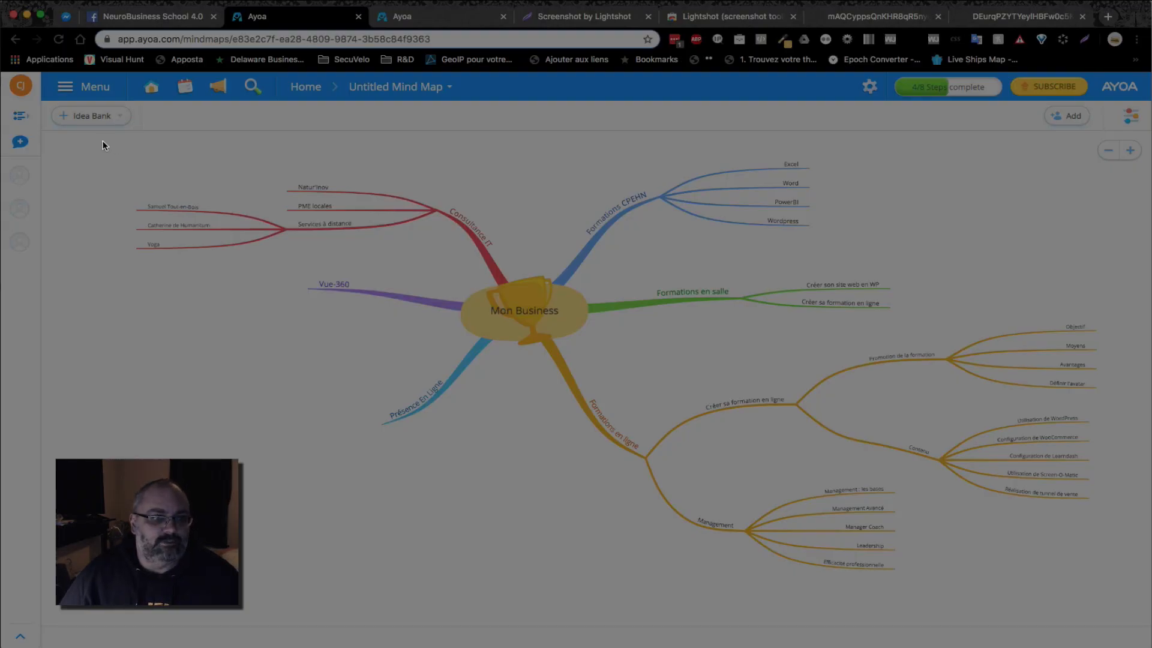
left_click_drag(101, 139, 1131, 601)
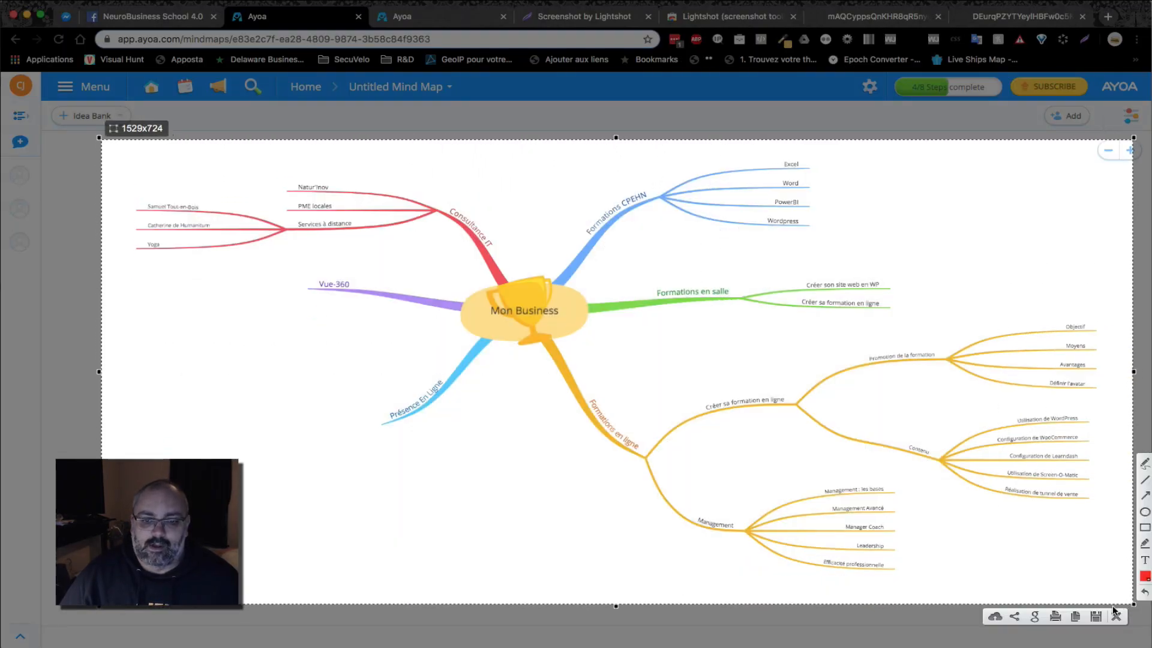
left_click(1075, 616)
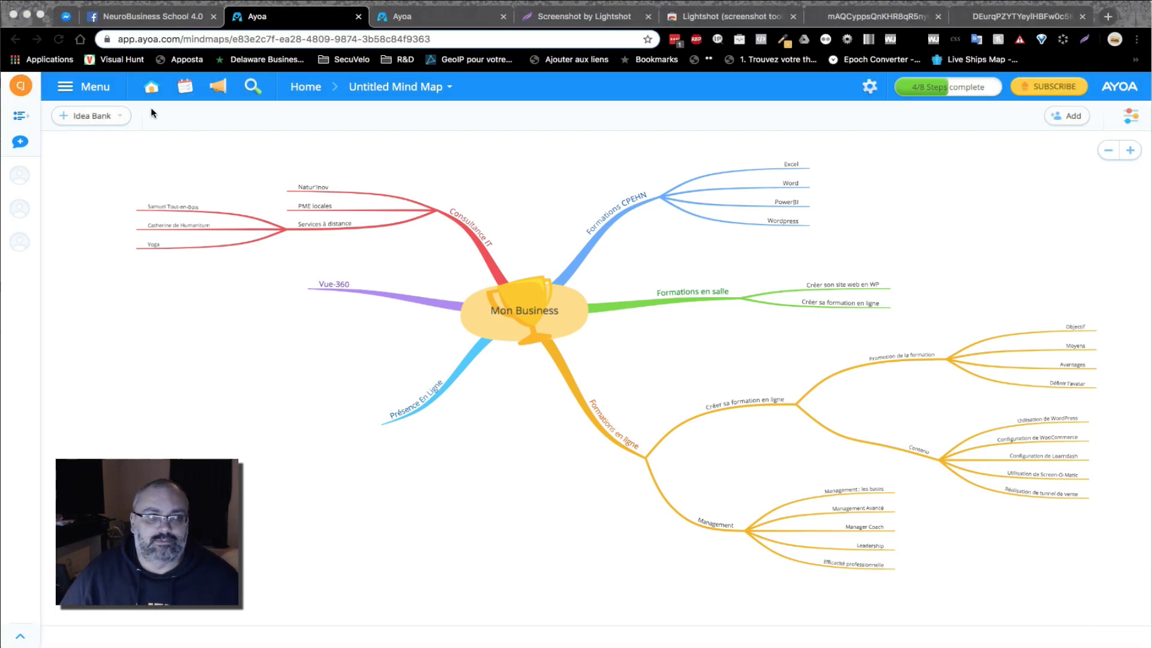
Paste and send the mind-map screenshot in the Messenger conversation
left_click(67, 17)
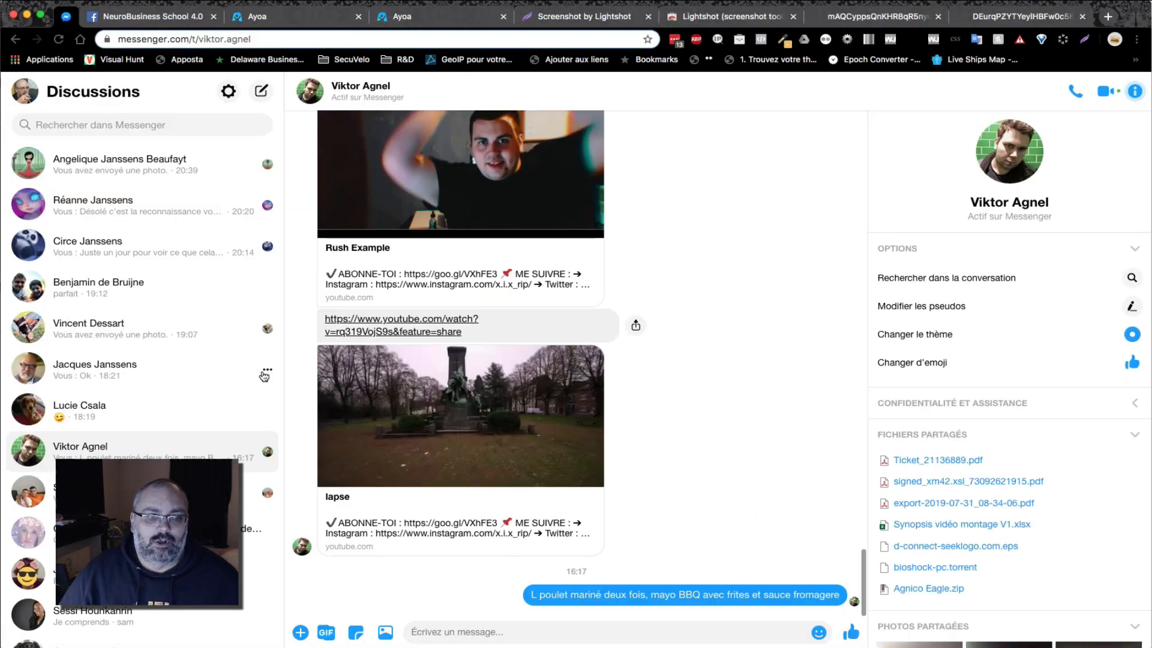
right_click(439, 629)
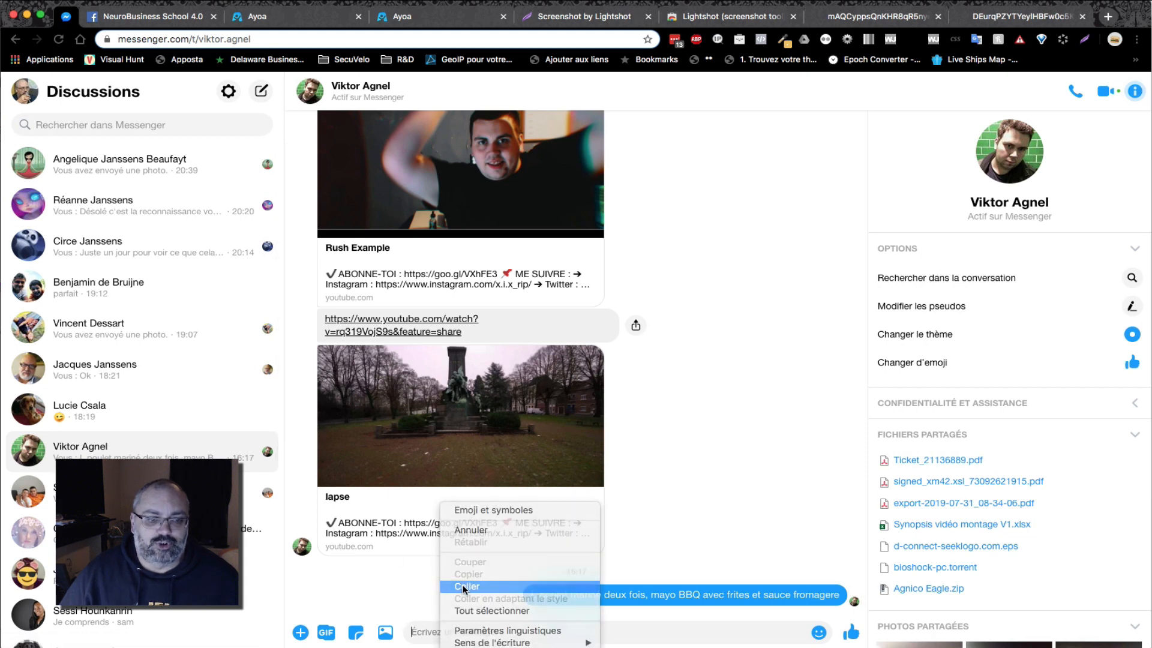
left_click(575, 587)
key("Return")
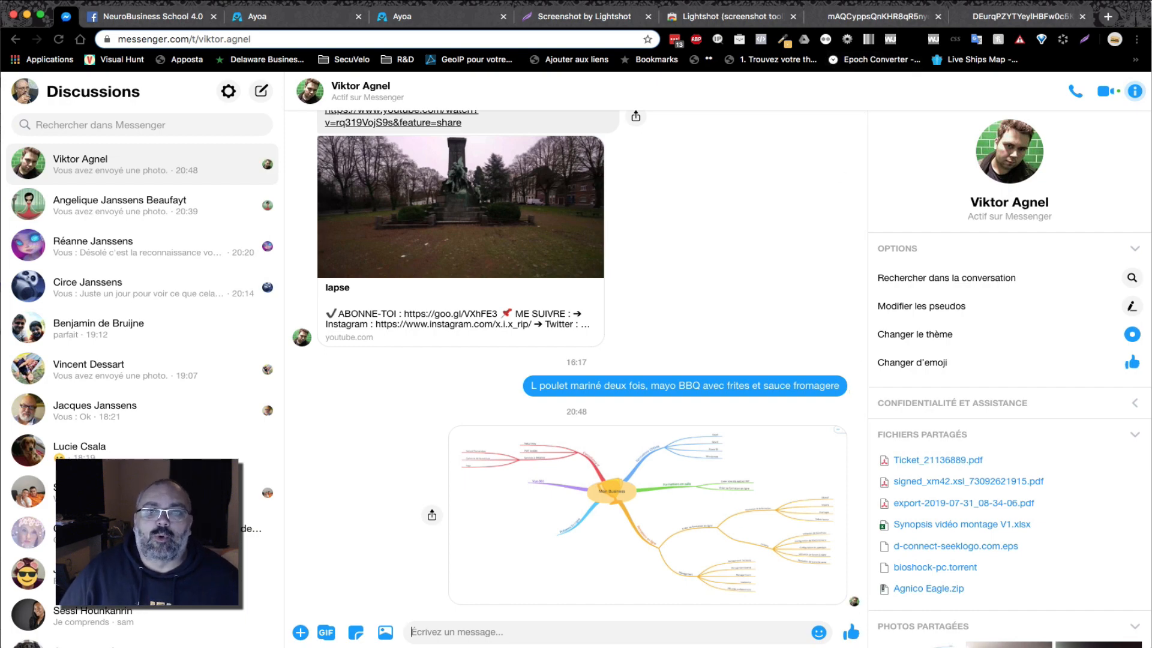
left_click(896, 0)
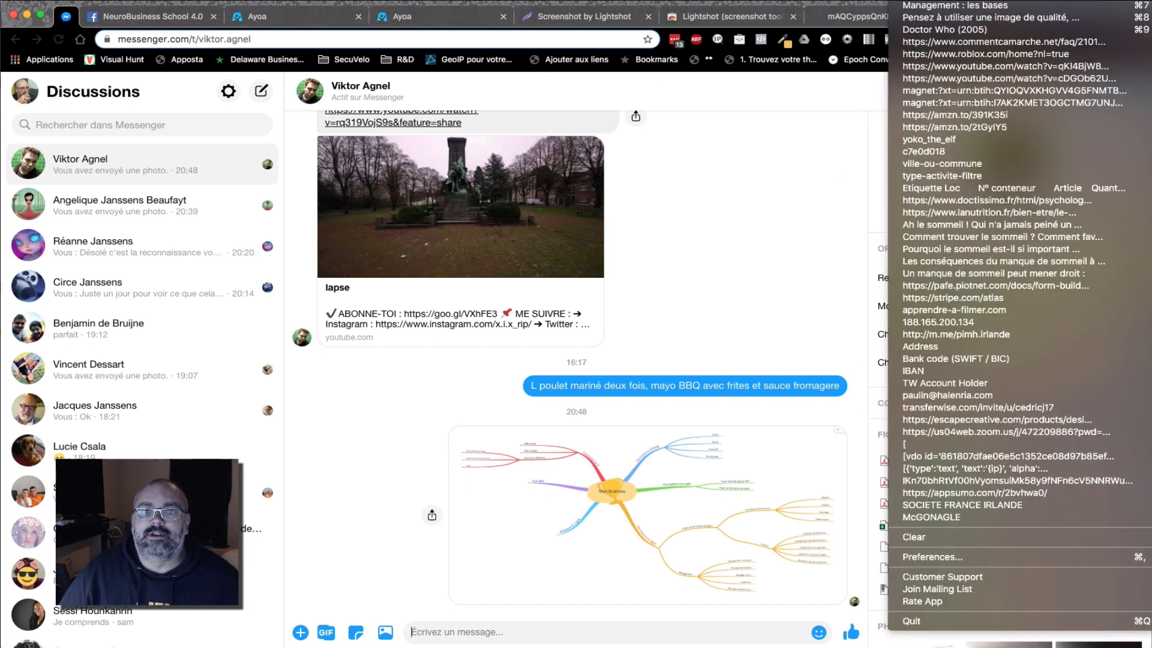
key("Escape")
right_click(473, 630)
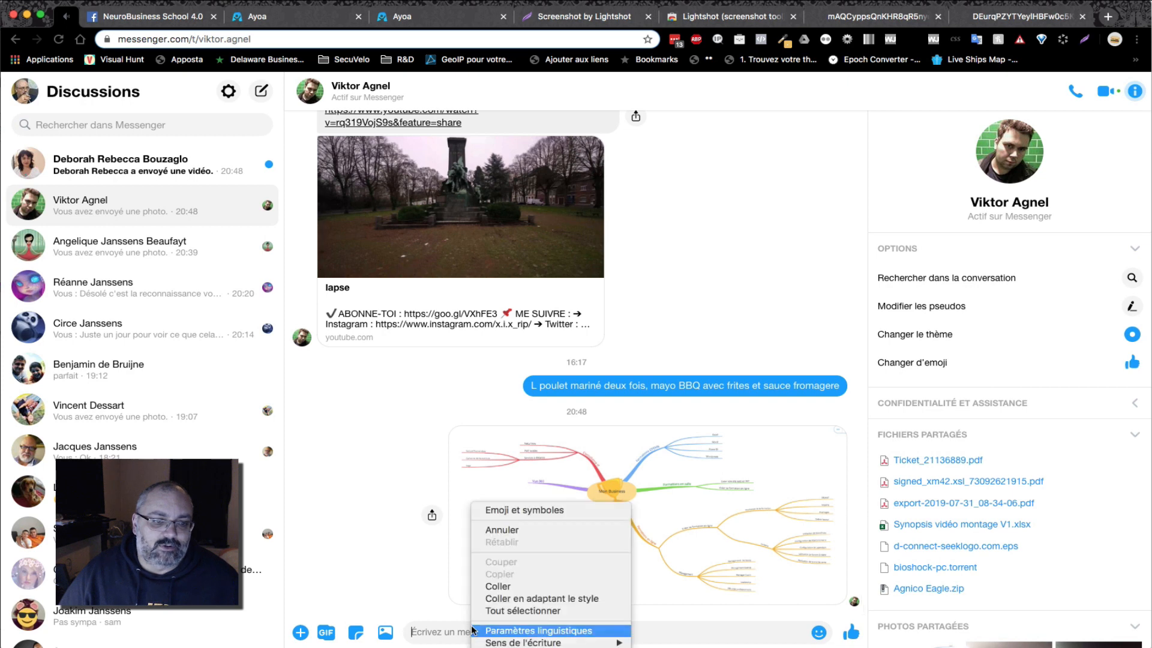
left_click(497, 586)
key("Return")
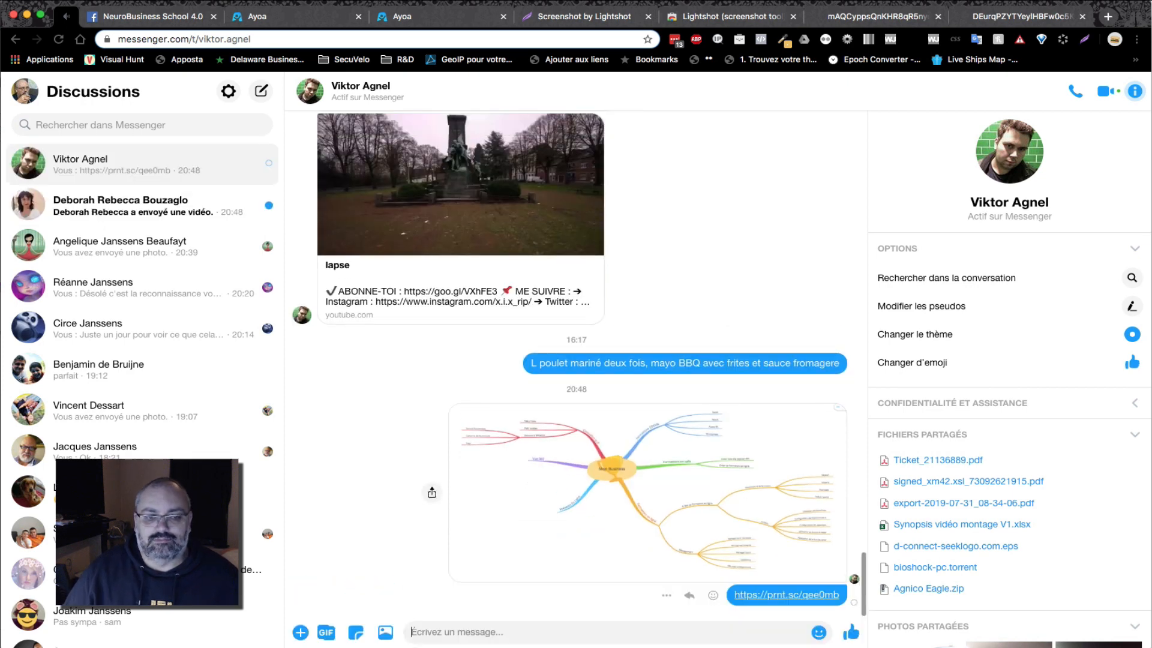